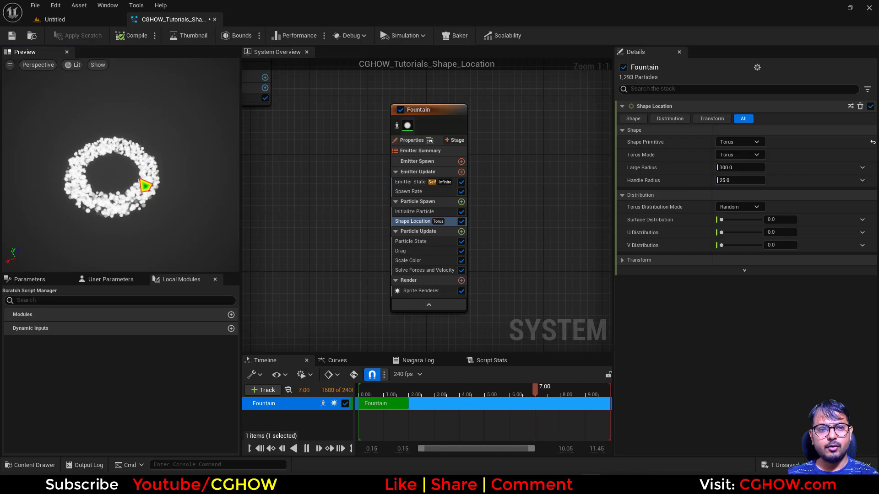
- Try a large radius of about 114.8 and a handle radius of 0 on the torus, and restore both defaults
mouse_move(740, 168)
mouse_down()
mouse_move(756, 168)
mouse_move(748, 182)
mouse_move(730, 180)
mouse_up()
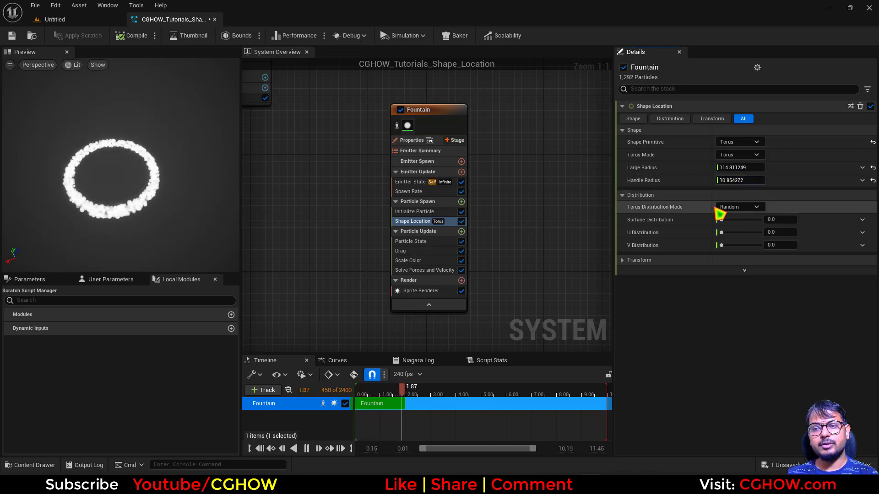
click(746, 180)
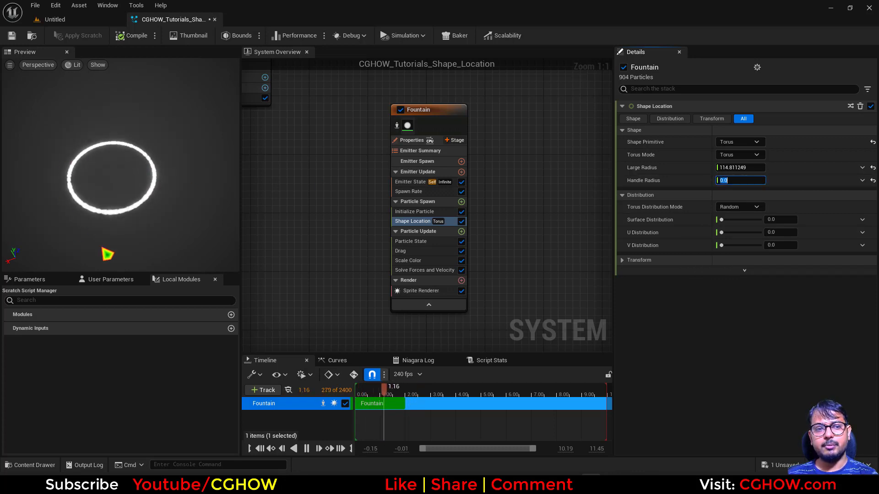
click(739, 142)
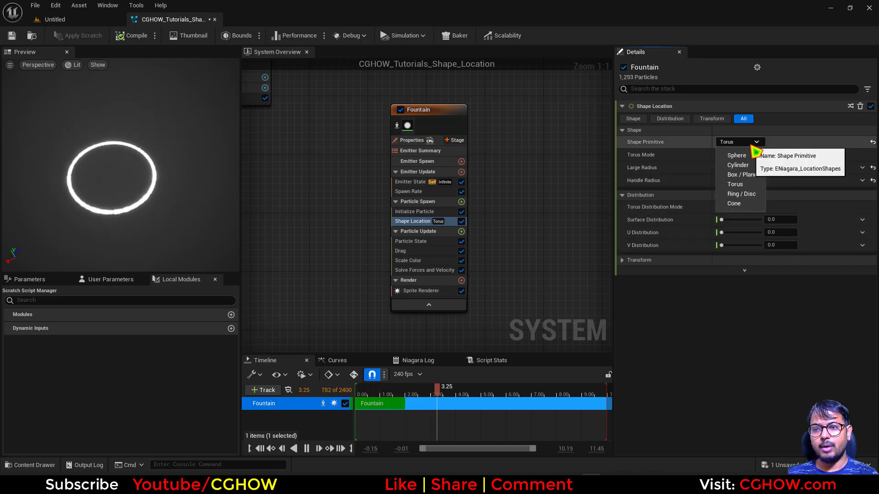
click(755, 284)
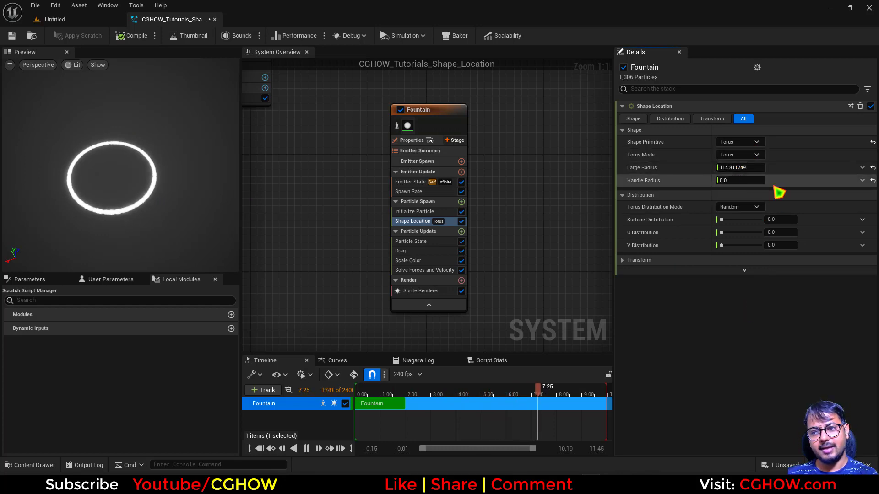
click(873, 167)
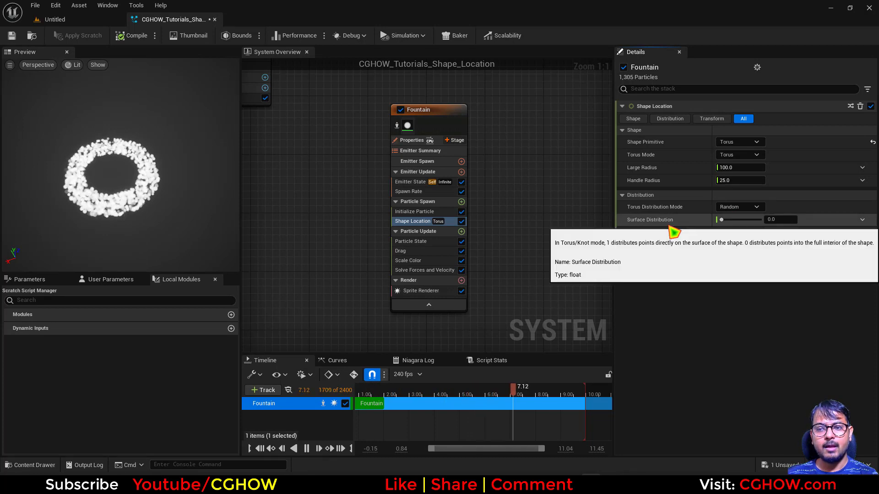
- Set the torus handle radius to about 47 and its Surface Distribution to 1.0
drag(722, 220, 778, 220)
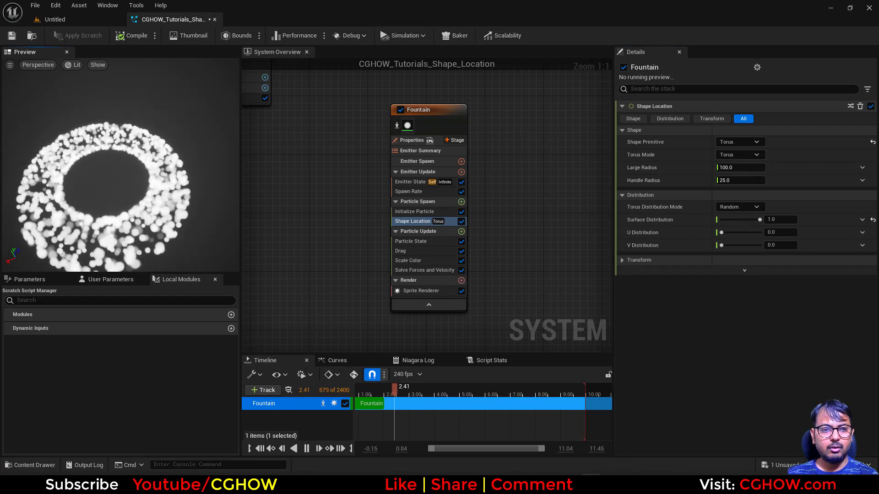
drag(761, 222, 691, 220)
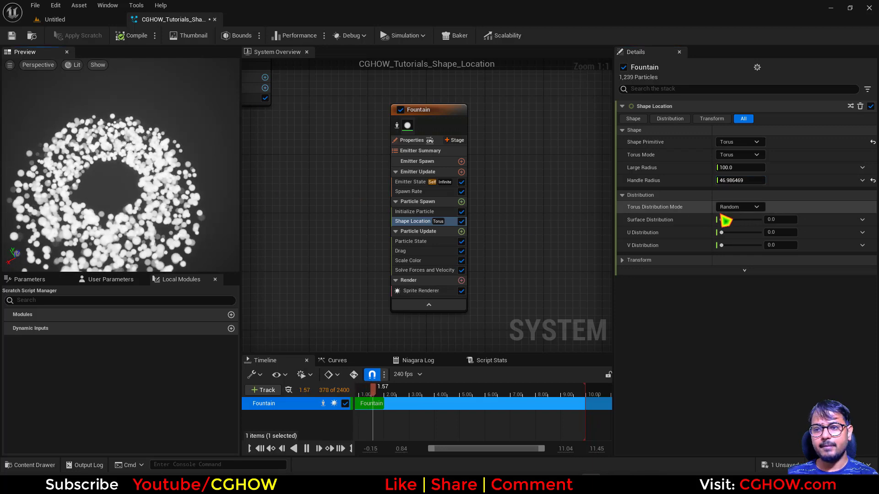
drag(721, 220, 760, 219)
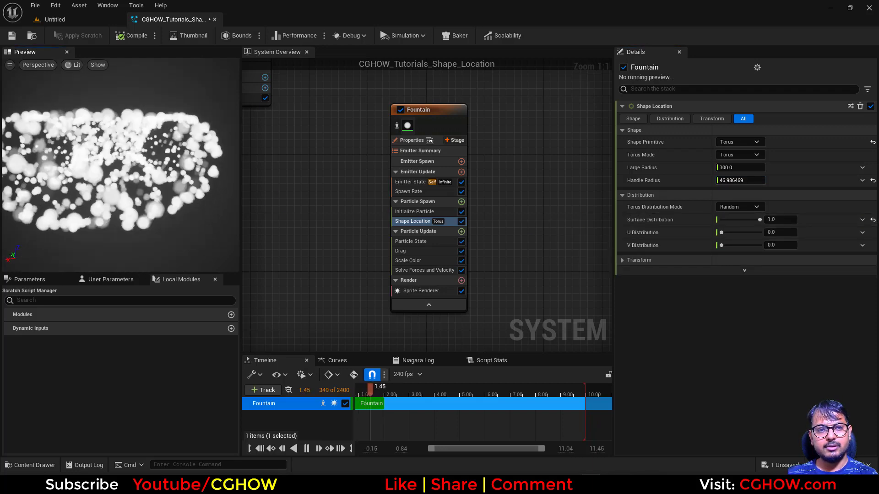
drag(157, 205, 159, 194)
scroll(159, 207, up, 5)
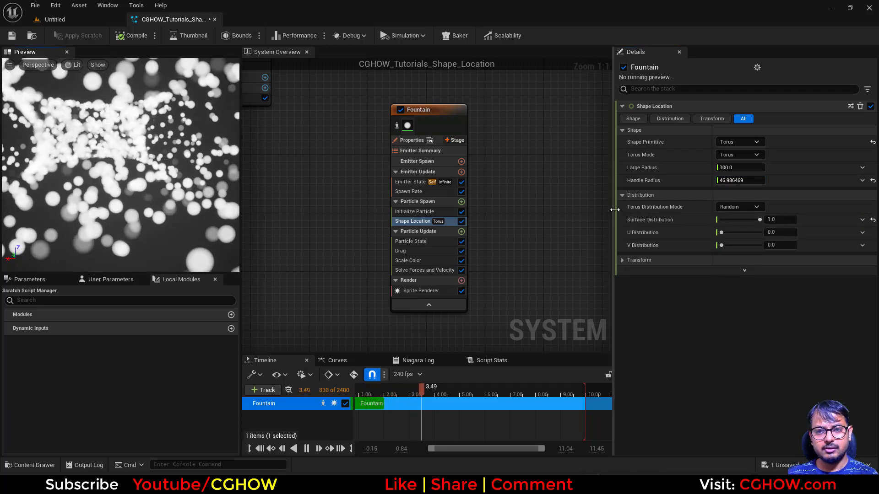
- Raise the Fountain emitter's spawn rate to about 3227 and return to the Shape Location settings
click(412, 191)
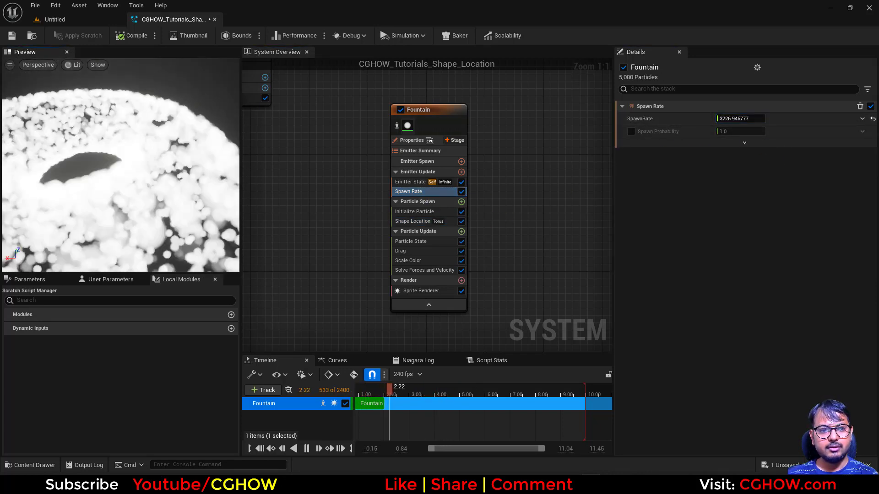
drag(165, 155, 158, 206)
scroll(165, 156, down, 5)
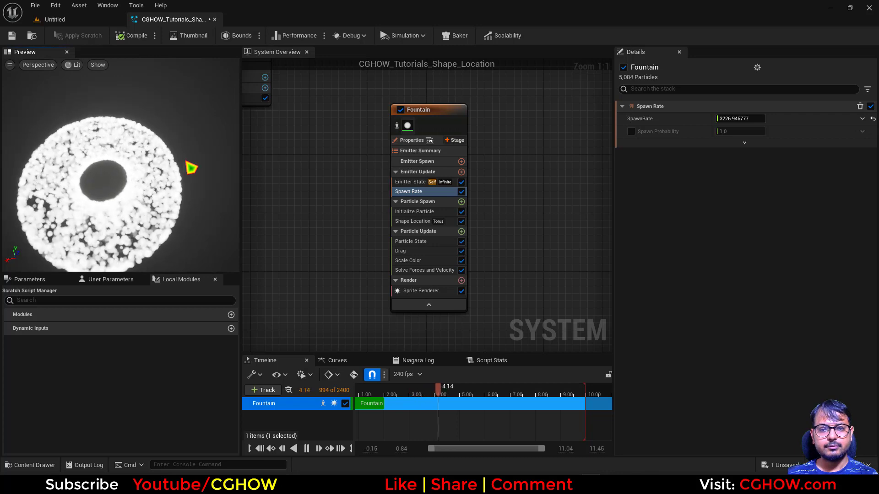
click(426, 221)
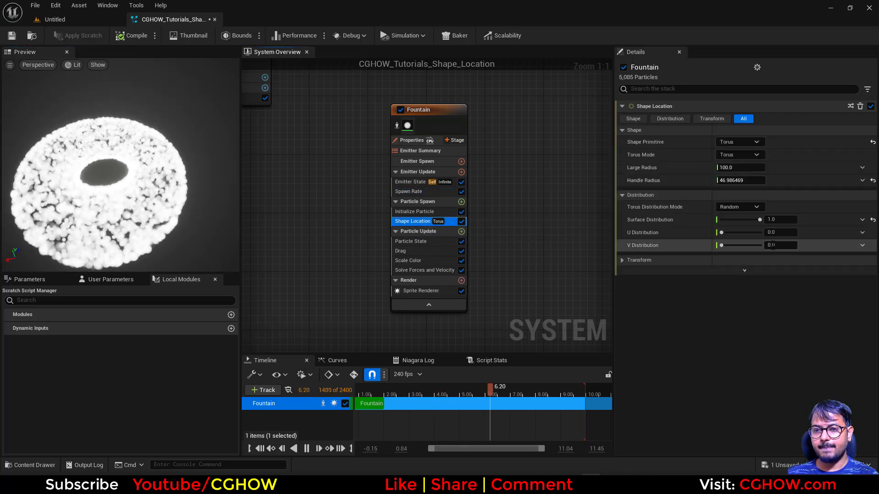
- Set the torus's U Distribution to 0.5 and inspect its cut end up close
click(731, 232)
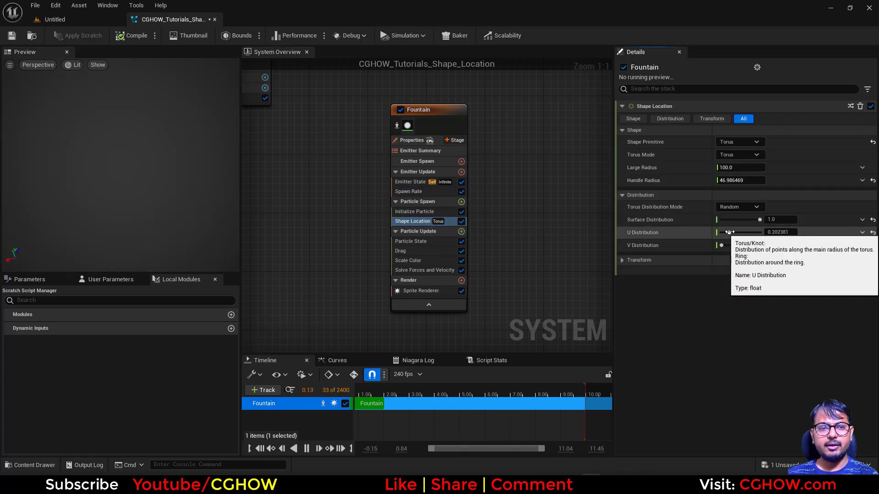
click(783, 232)
text(.5)
key(Return)
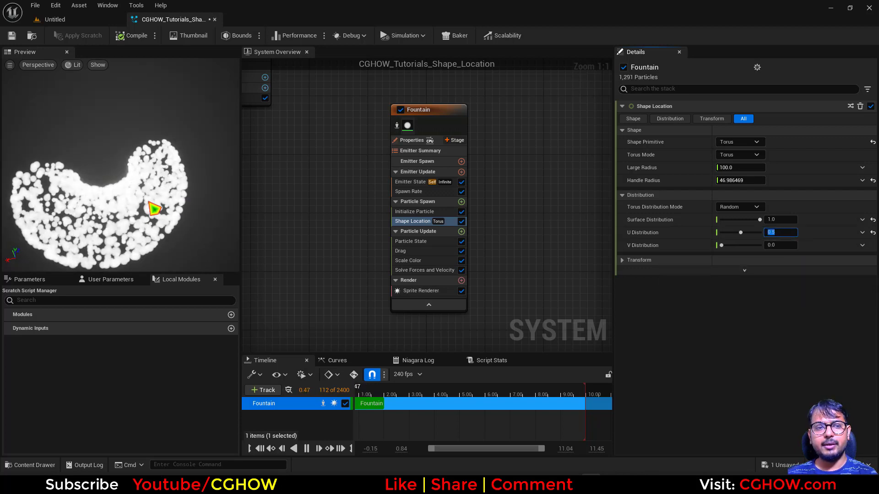
scroll(133, 220, up, 5)
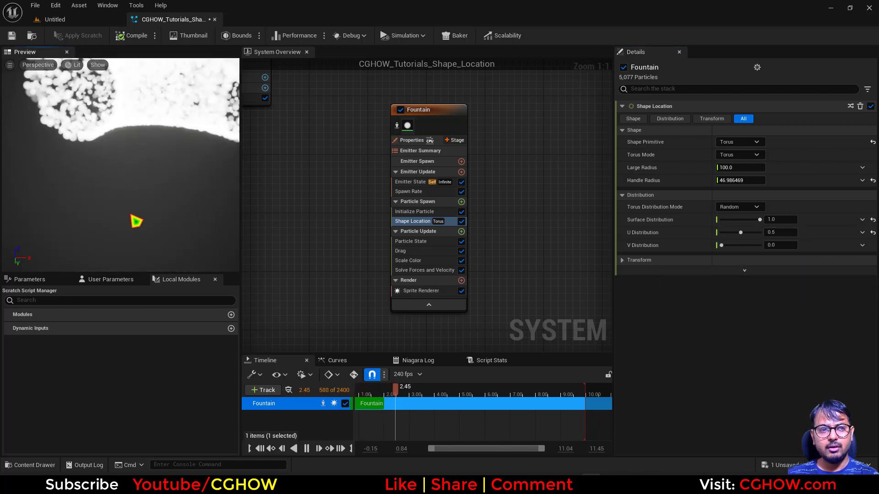
drag(133, 220, 27, 220)
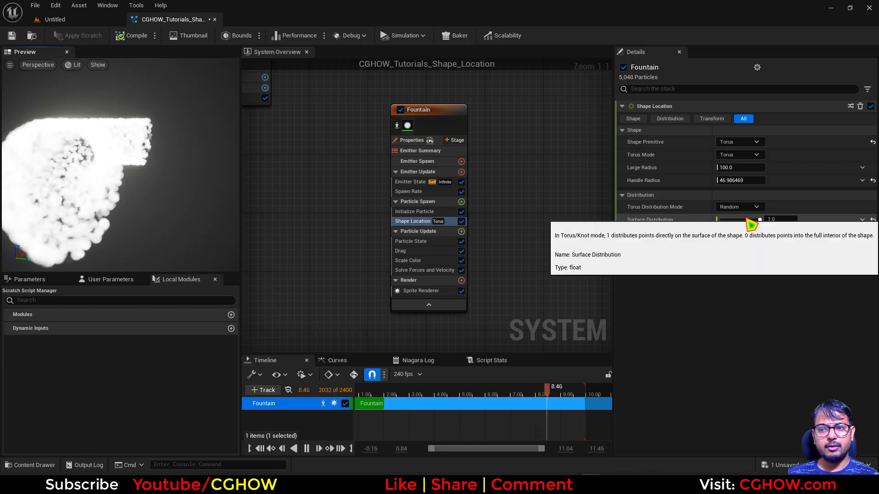
- Compare the torus interior with Surface Distribution at 0.0 and at 1.0
drag(748, 220, 714, 221)
drag(174, 219, 157, 220)
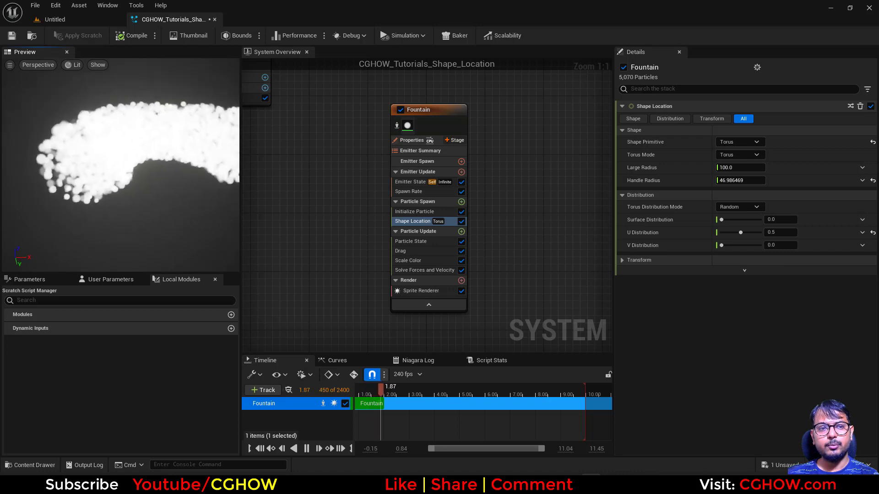
drag(742, 225, 760, 219)
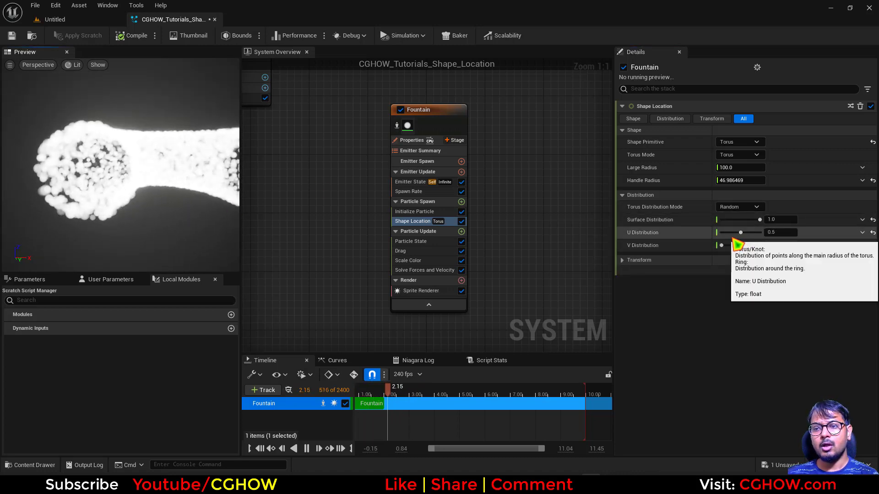
- Try a U Distribution of 1 on the torus, and set it back to 0
click(788, 232)
text(1)
key(Return)
text(0)
key(Return)
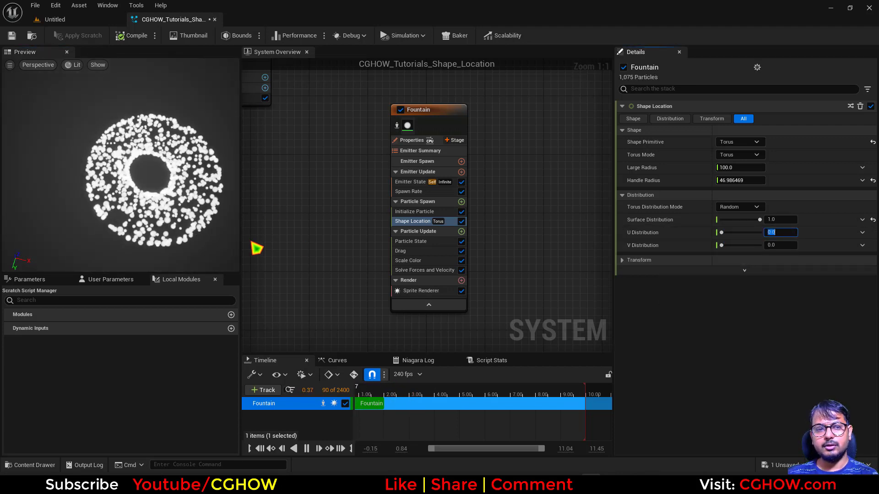
- Try a V Distribution slightly above 0.5 on the torus and view the shape from the side
drag(722, 246, 741, 245)
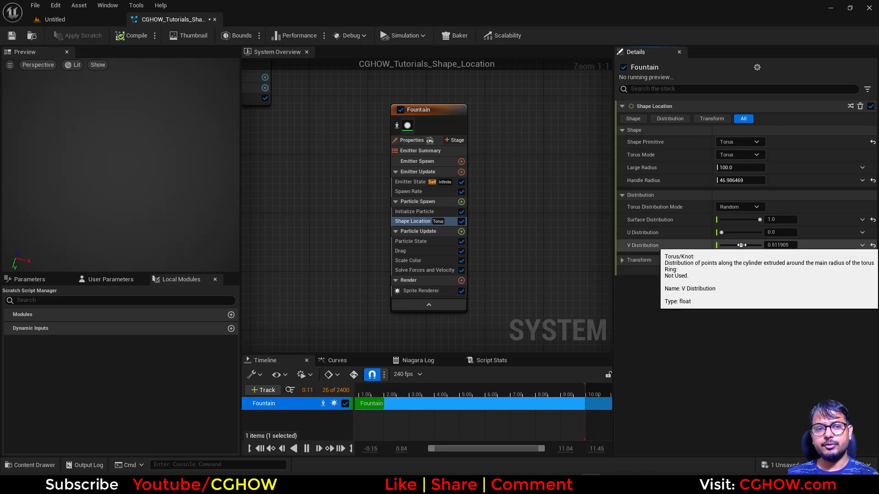
drag(151, 197, 128, 169)
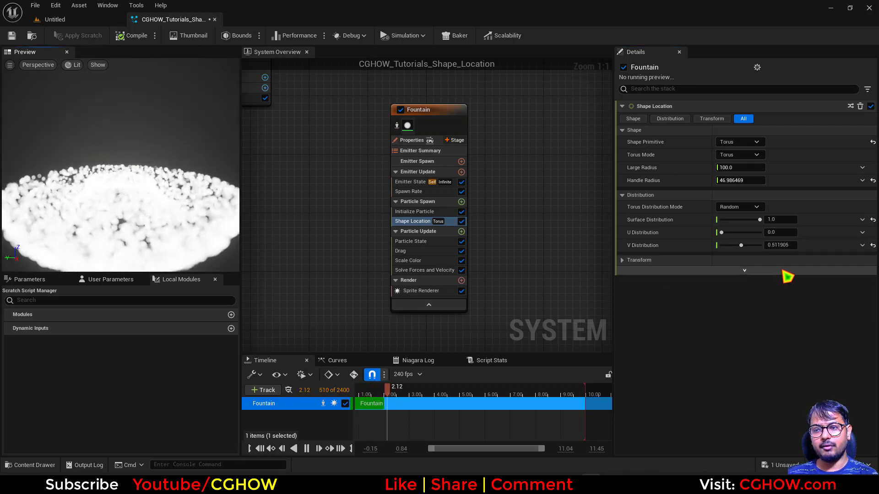
drag(742, 246, 744, 244)
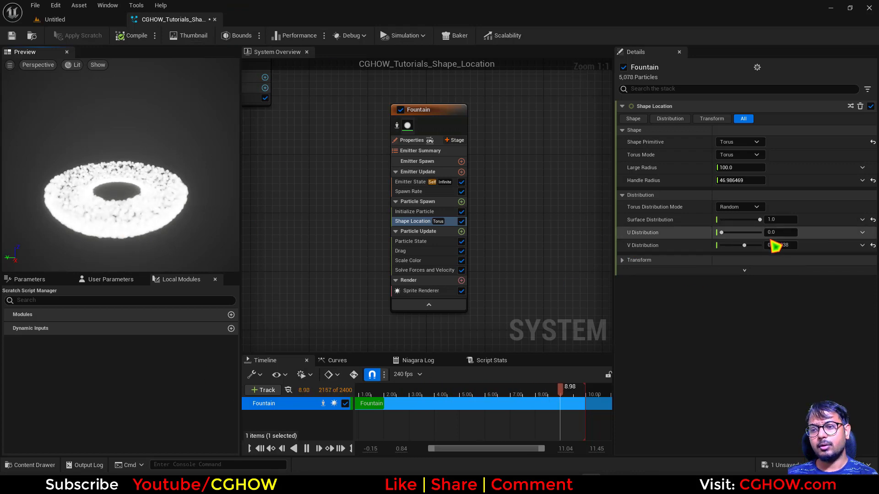
- Reset the V Distribution and Surface Distribution to their defaults and expand the Shape Location transform settings
click(872, 245)
click(872, 219)
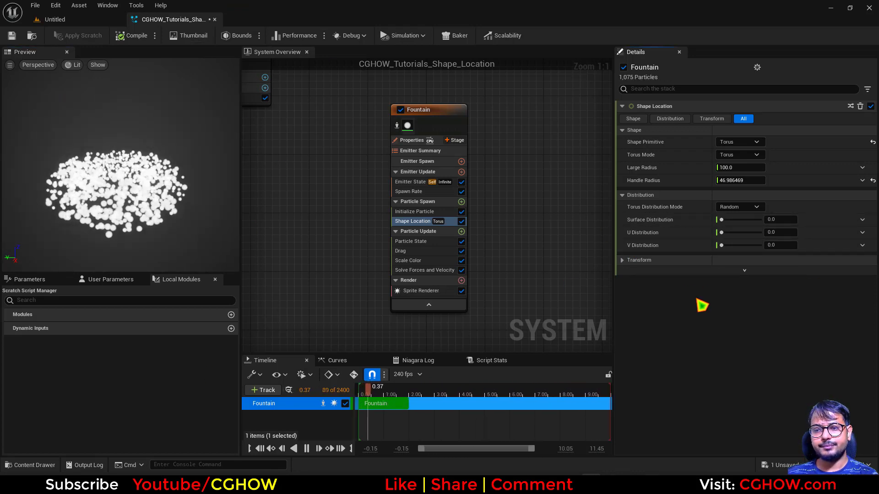
click(624, 261)
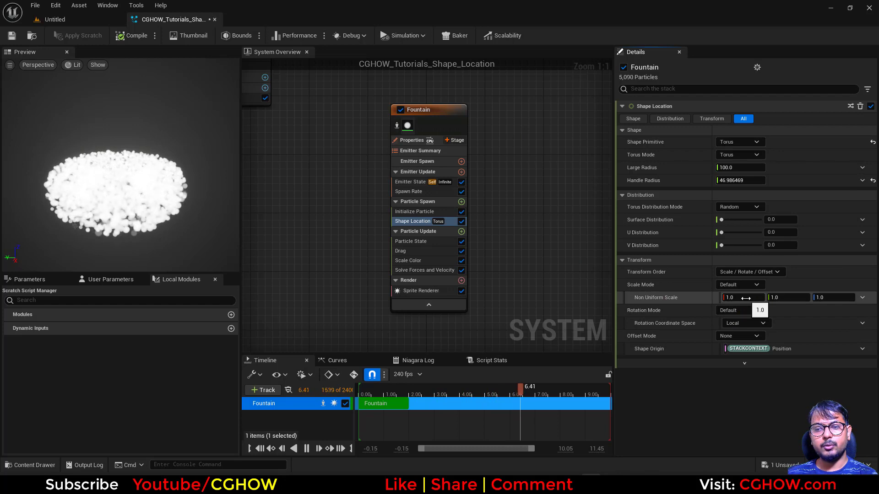
- Try stretching the torus with Non Uniform Scale, and restore X, Y and Z to 1.0
drag(747, 298, 819, 298)
click(746, 299)
text(1)
key(Return)
click(794, 297)
text(1)
key(Return)
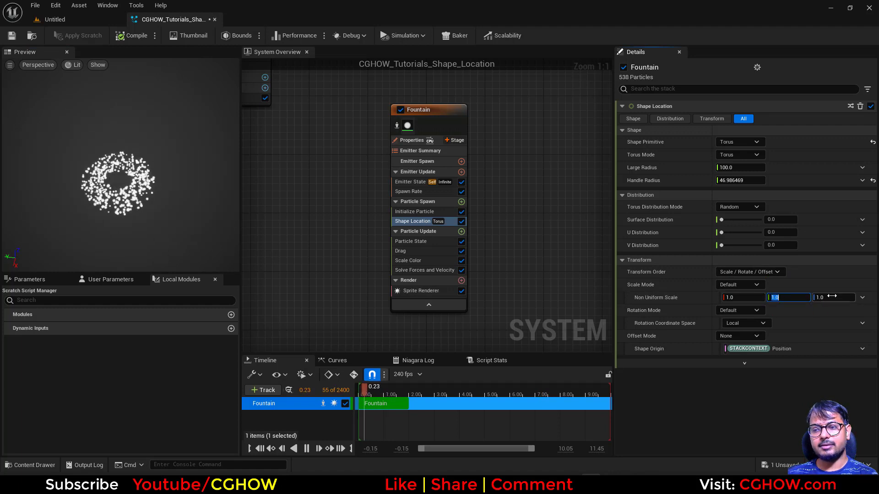
click(836, 298)
text(1)
key(Return)
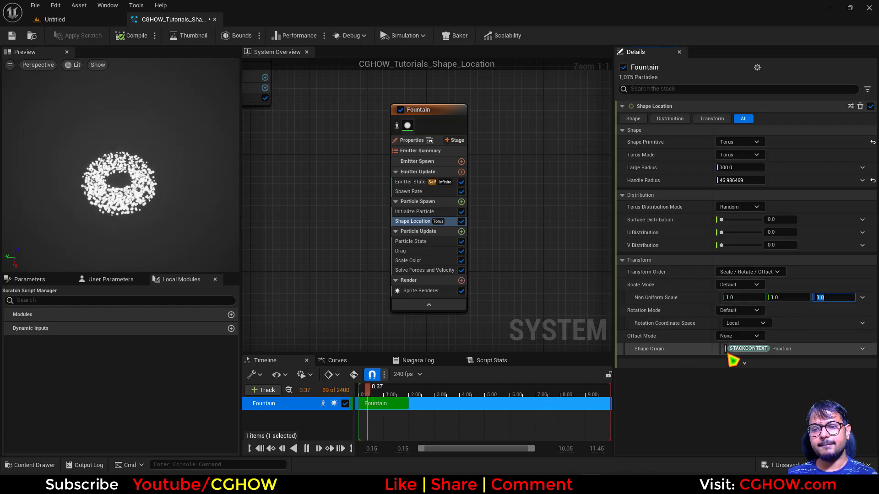
- Try the Axis Angle rotation mode on the torus with an increased Z value for the rotation axis
click(755, 311)
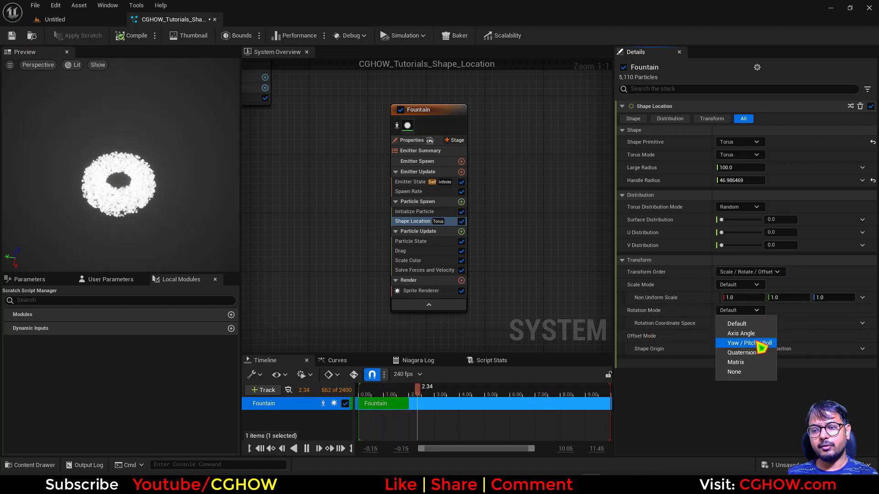
click(741, 337)
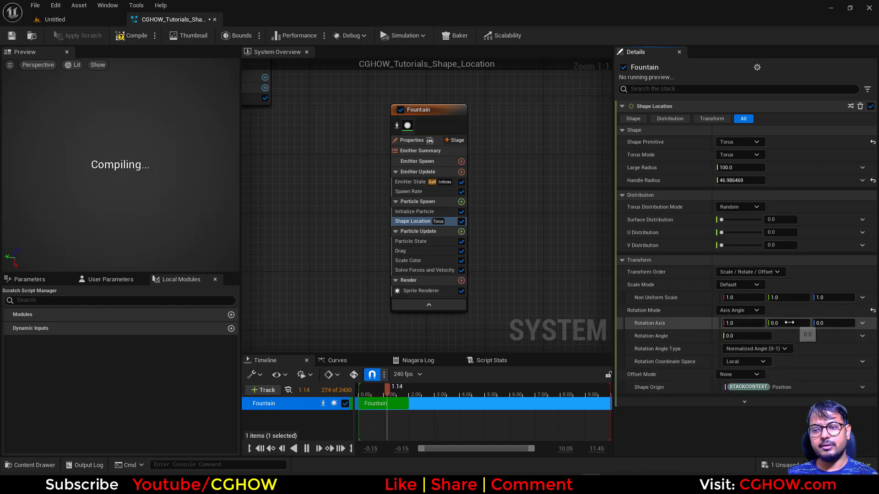
drag(834, 323, 849, 323)
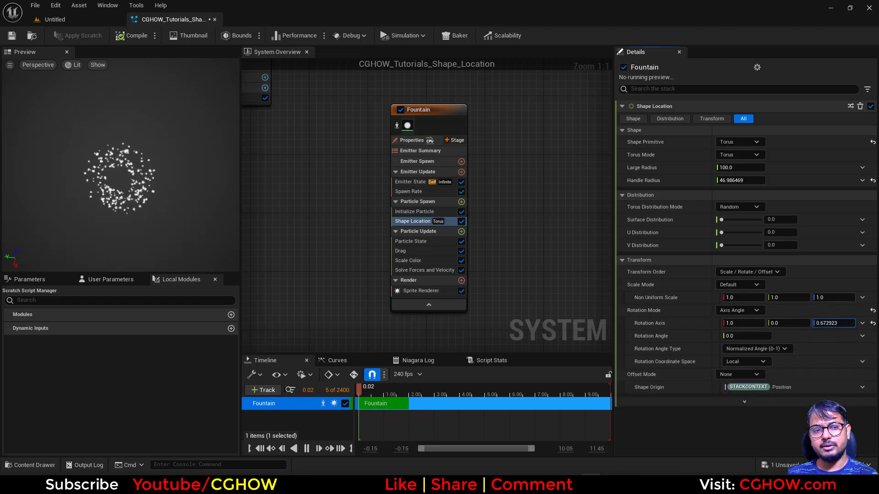
- Set the Rotation Mode to Yaw / Pitch / Roll with values 1.0, 0.0 and 0.0
click(755, 311)
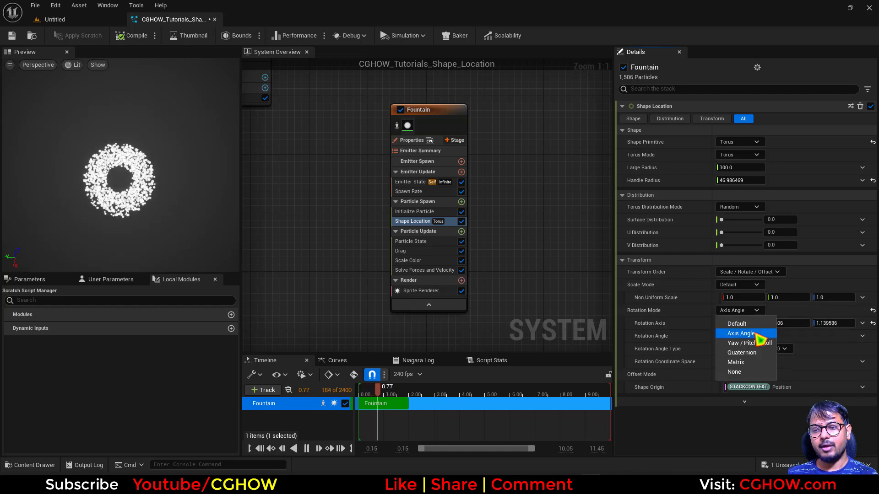
click(753, 349)
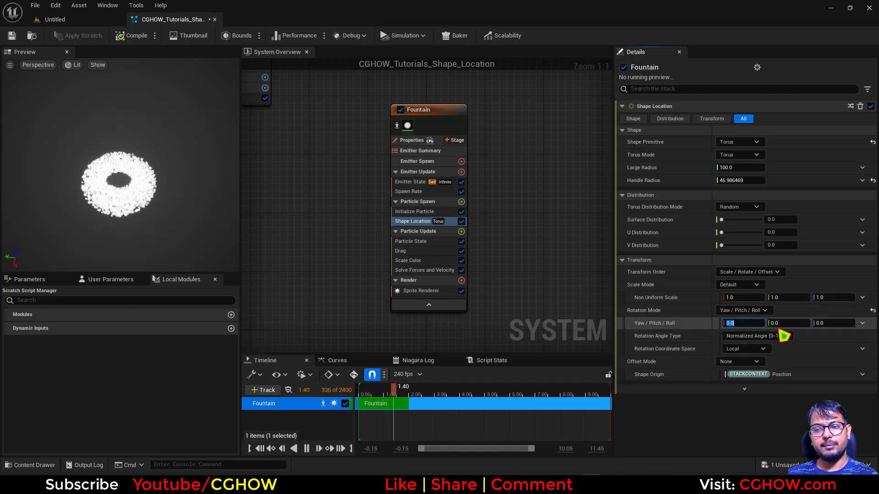
drag(788, 323, 773, 323)
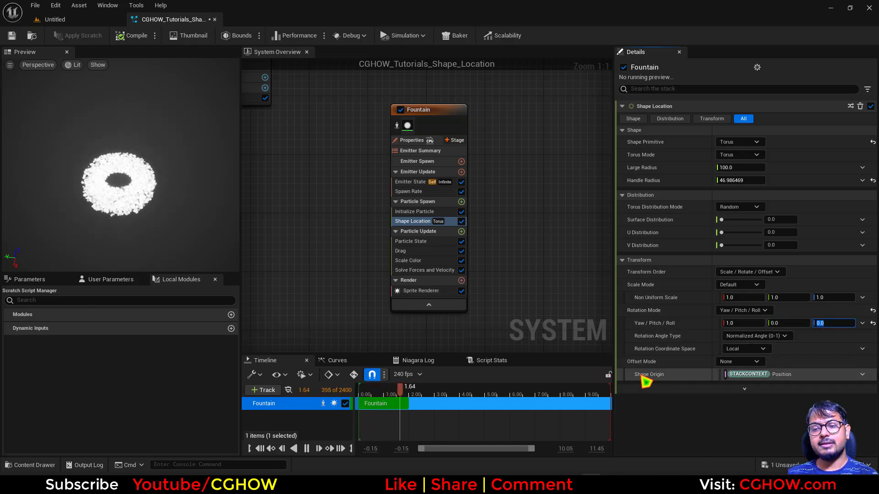
- Set the Offset Mode to Default and shift the torus to a Z offset of about -5.9
click(759, 362)
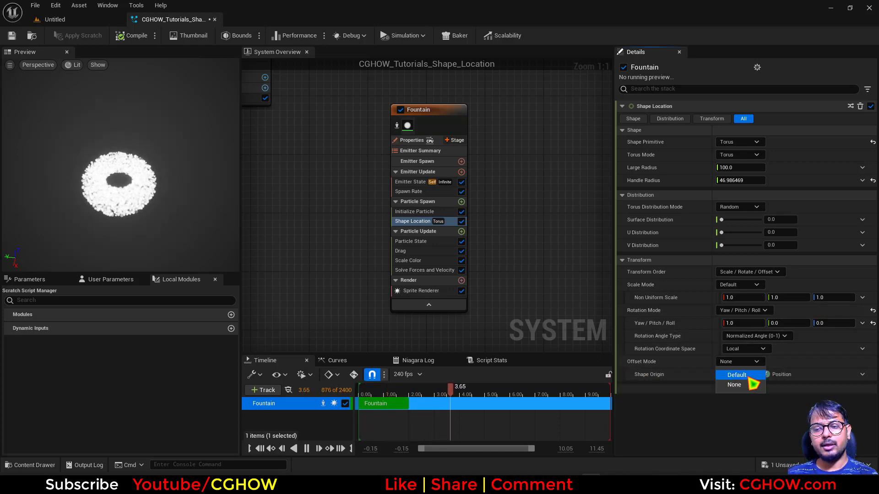
click(738, 376)
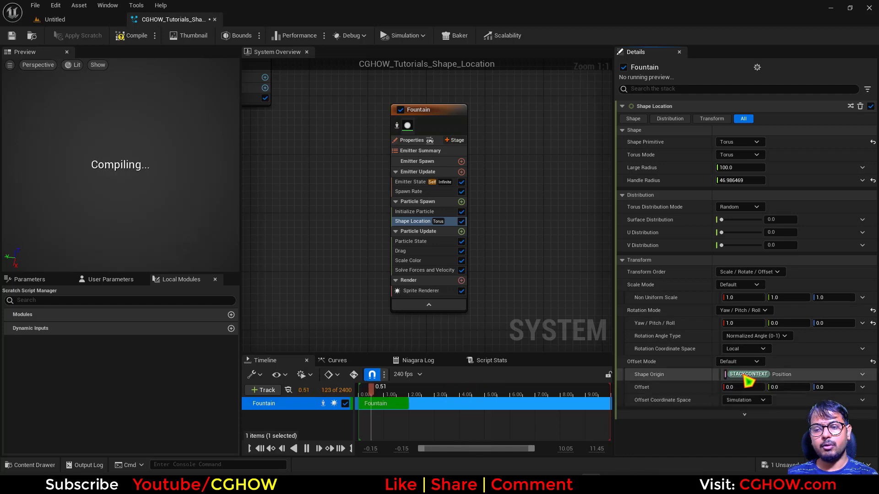
drag(735, 387, 663, 387)
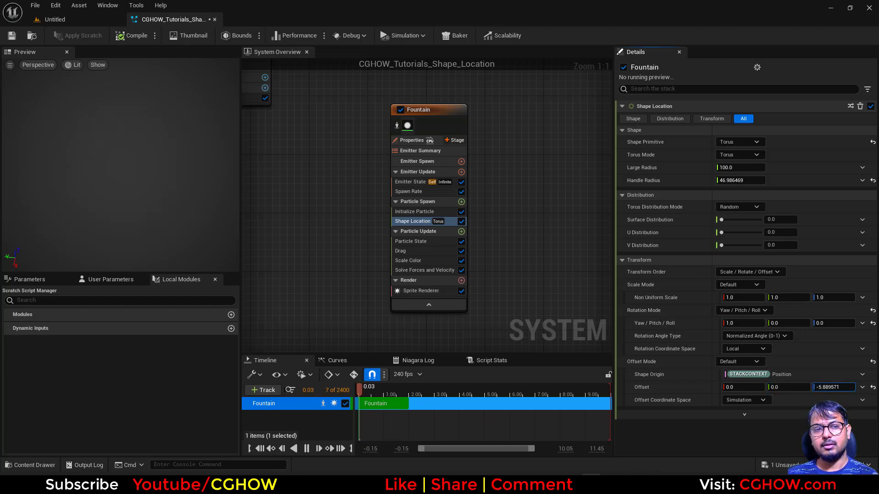
- Set the torus's Z offset to 0
click(836, 388)
text(0)
key(Return)
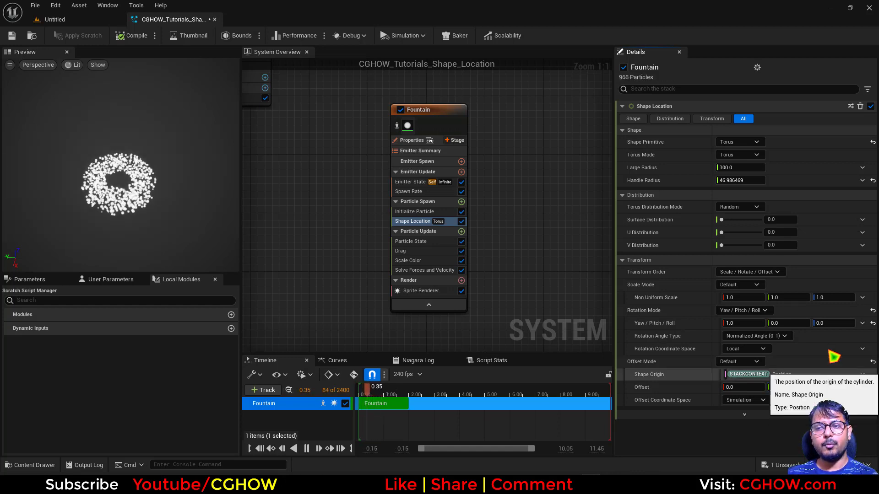
- Try the TorusKnot option for the Torus Mode, and return it to Torus
click(753, 156)
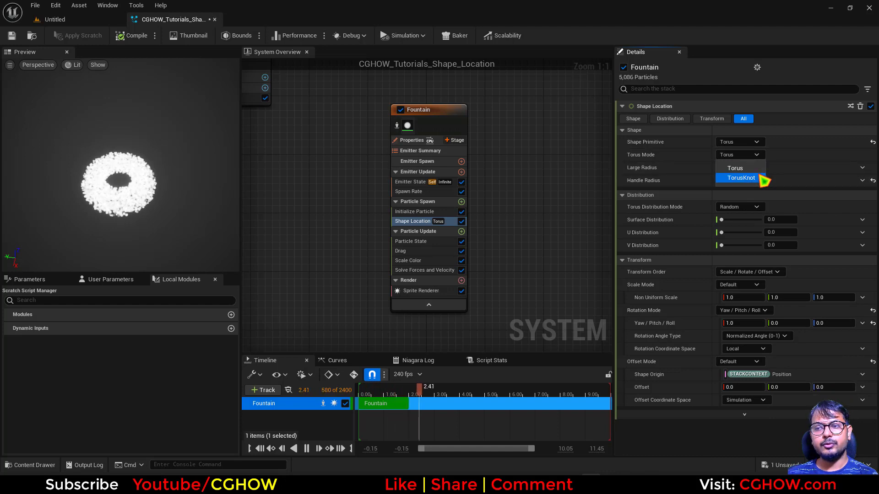
click(741, 178)
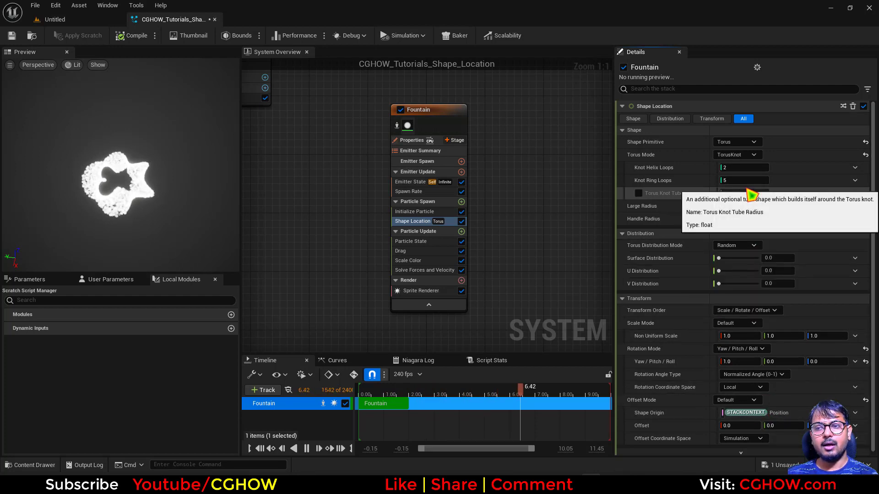
click(753, 156)
click(732, 168)
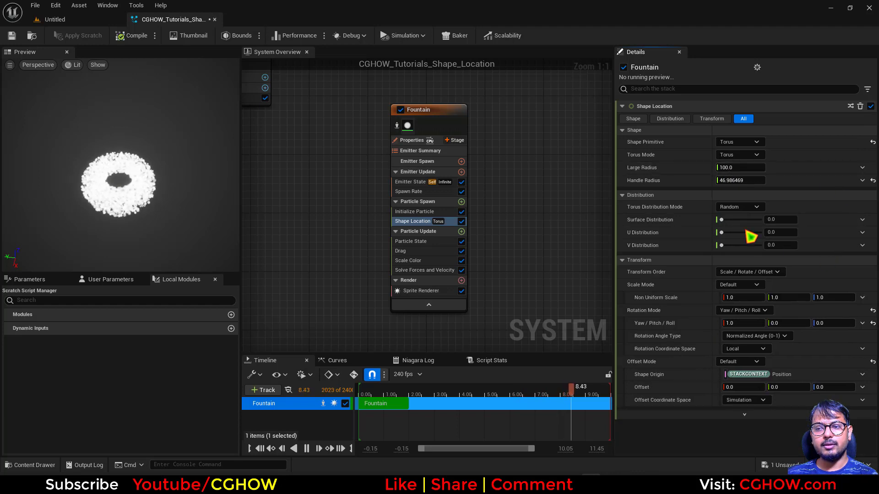
- Switch the Torus Distribution Mode to Direct
click(742, 207)
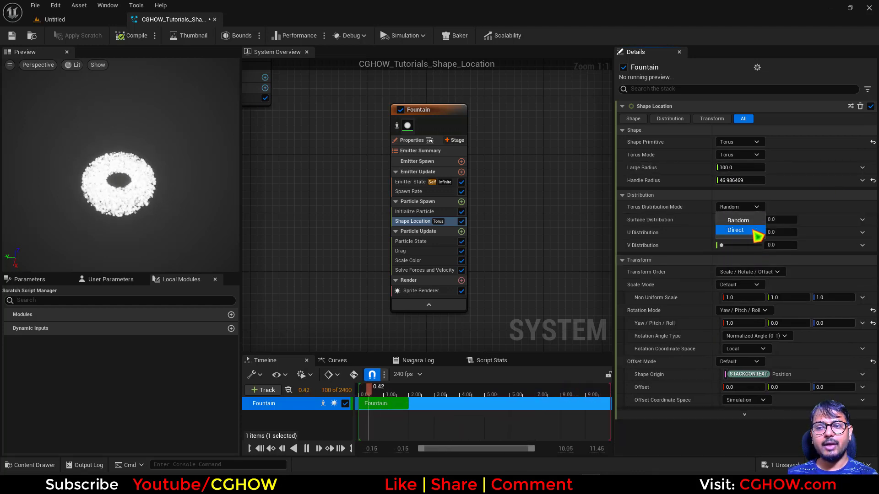
click(736, 230)
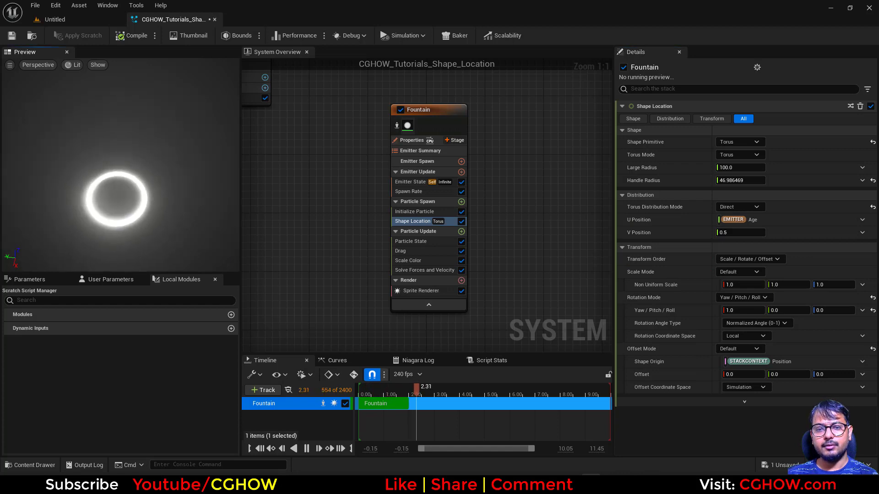
- Set both Lifetime Min and Lifetime Max to 0.5 in the Initialize Particle module
click(425, 212)
text(0.5)
key(Tab)
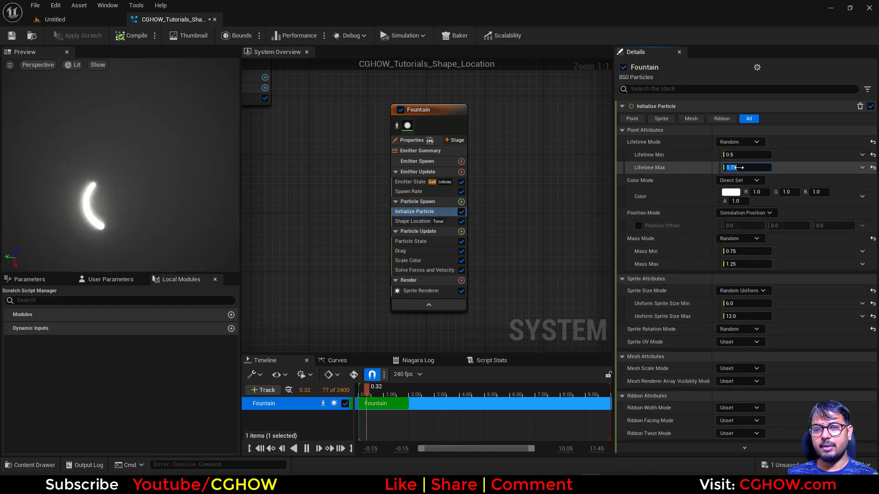
text(0.5)
key(Return)
- Set the V Position of the Shape Location module to 0 and view the particle path from the side
click(415, 221)
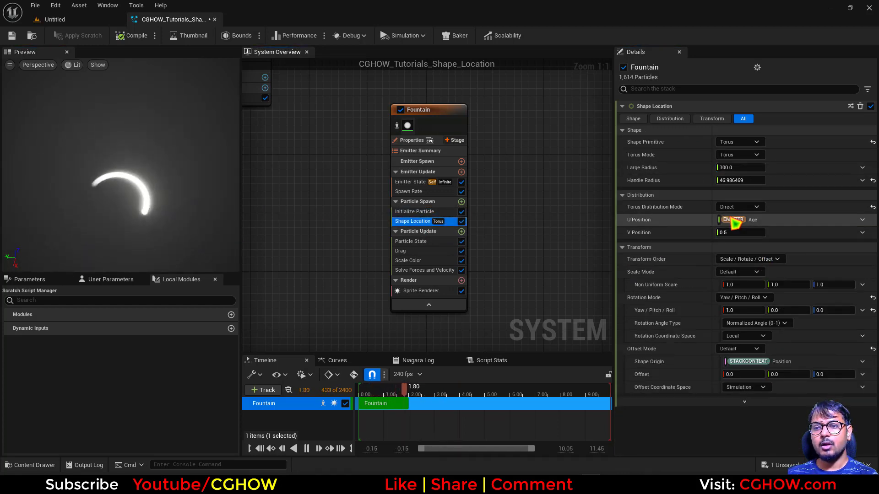
mouse_move(767, 232)
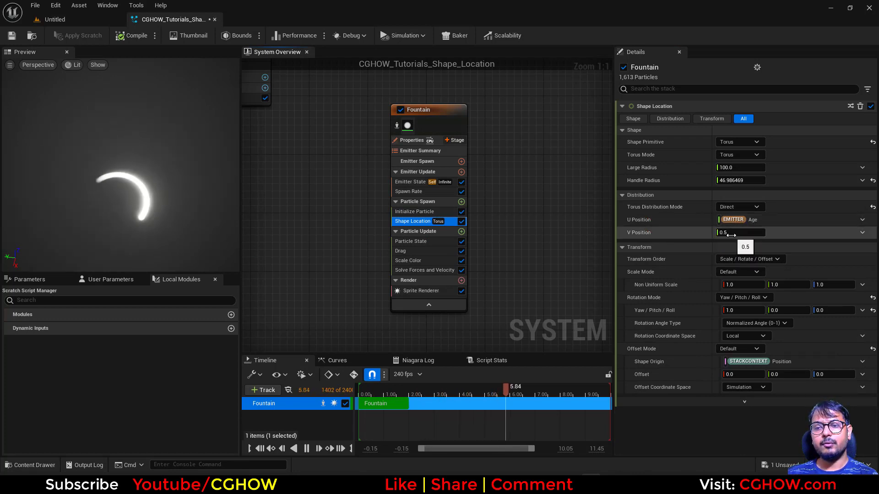
text(0)
key(Return)
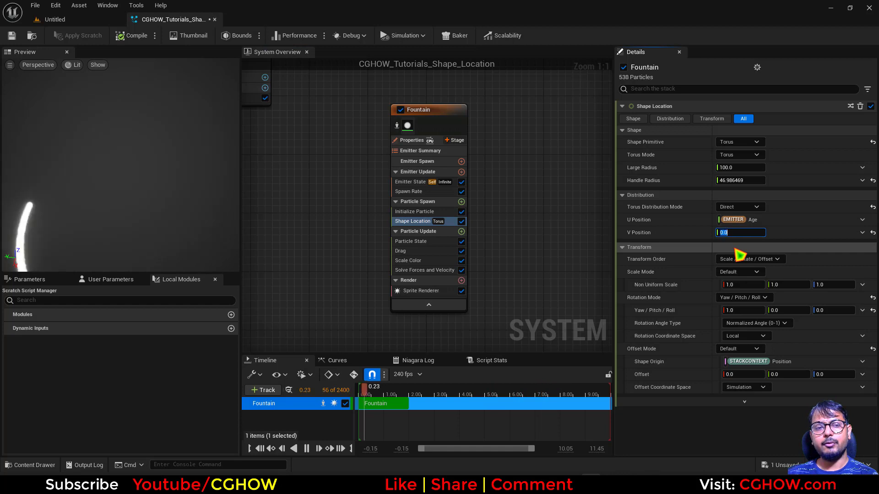
drag(144, 222, 150, 235)
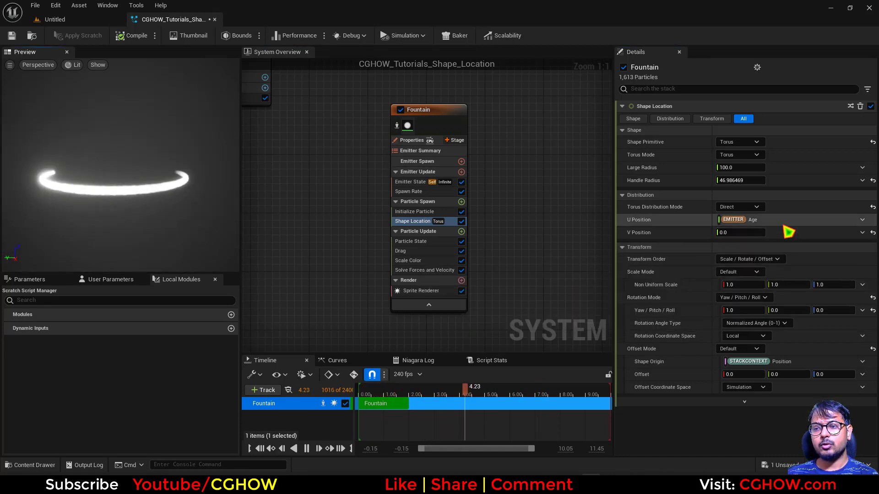
- Copy the Emitter Age input from U Position to V Position
right_click(774, 223)
click(808, 286)
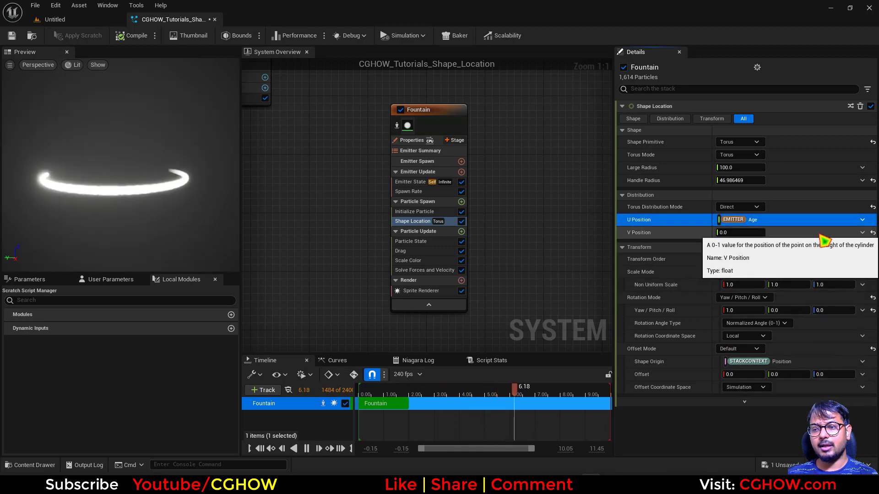
right_click(787, 234)
click(817, 308)
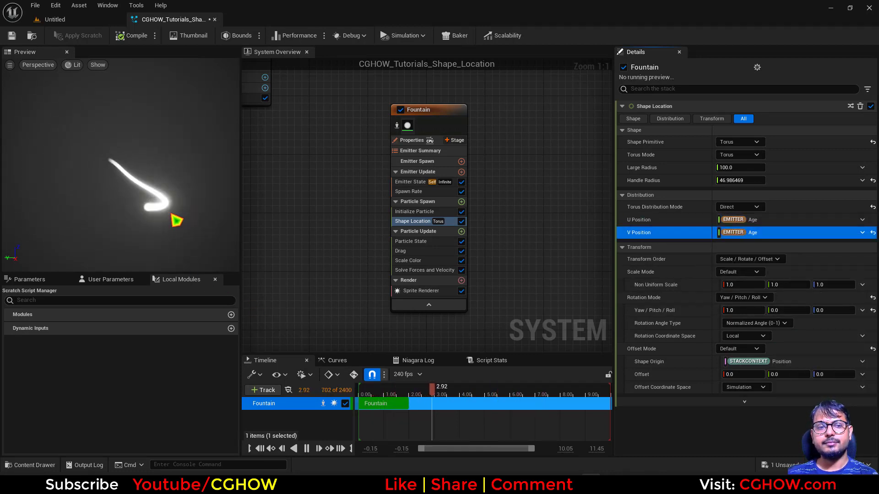
- Drive V Position with a Multiply Float input, using Emitter Age as A and 5.0 as B
click(863, 232)
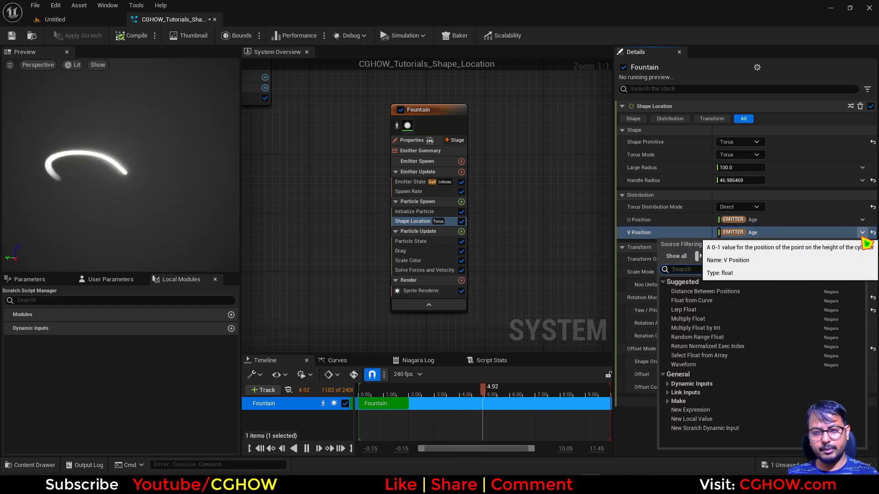
text(mu)
click(707, 293)
right_click(778, 246)
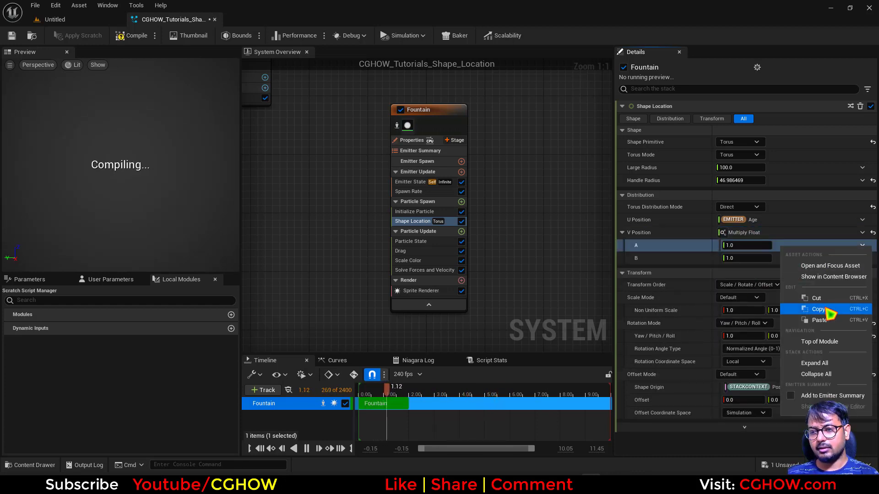
click(805, 303)
click(745, 259)
text(0.2)
key(Return)
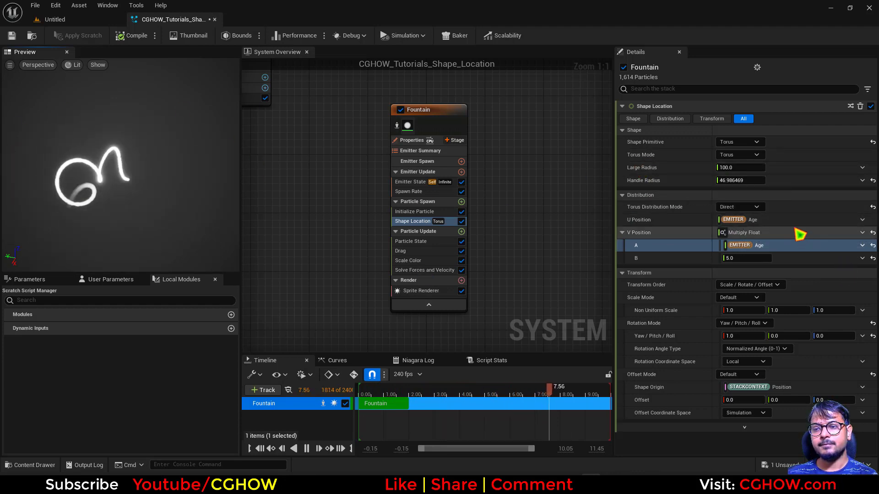
- Reset V Position to its default and return the Torus Distribution Mode to Random
click(873, 258)
click(872, 233)
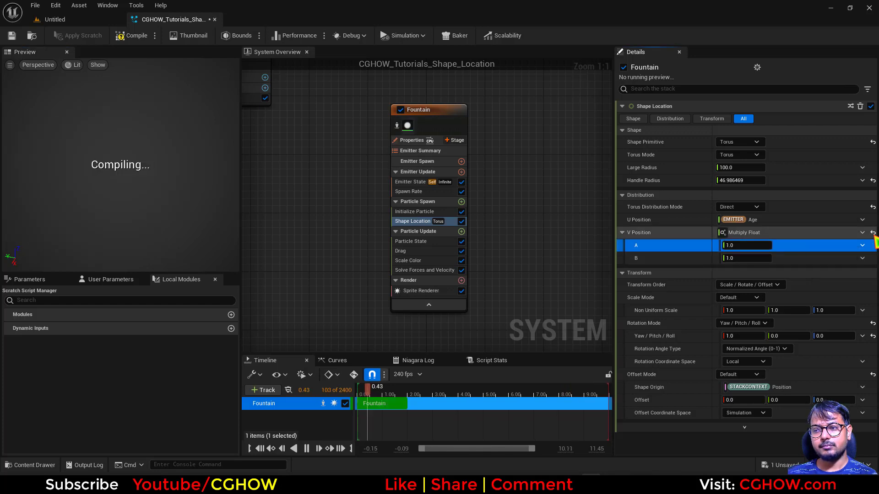
click(739, 207)
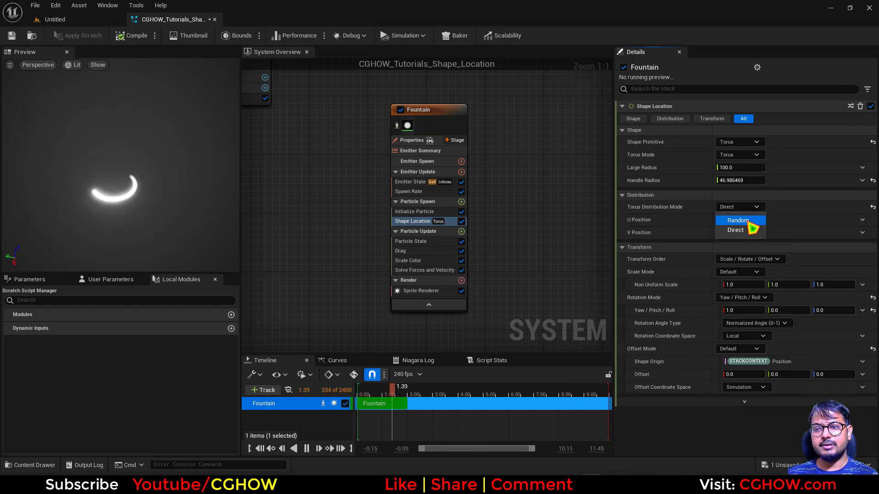
click(731, 219)
- Switch the Torus Mode to TorusKnot and set Knot Helix Loops to 5
click(755, 155)
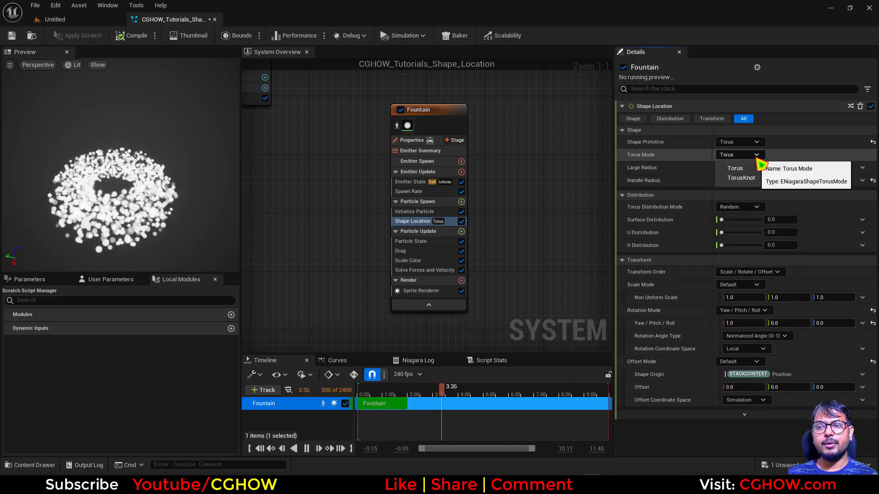
click(741, 178)
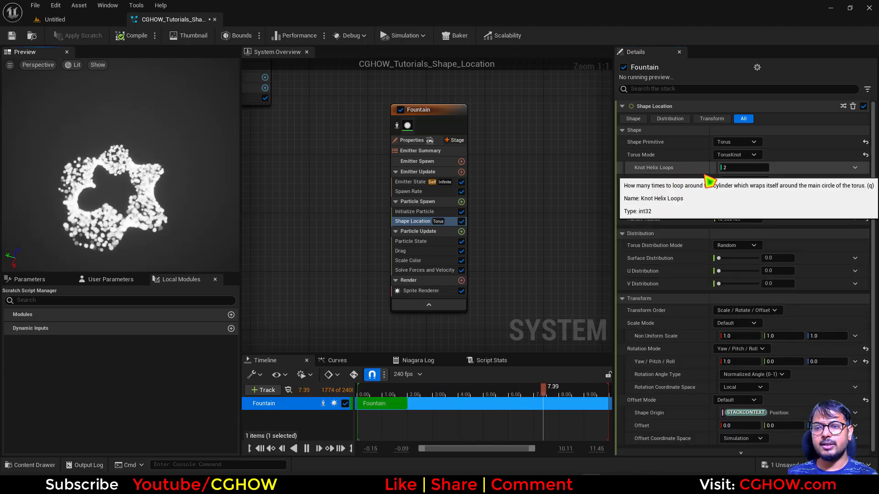
click(741, 168)
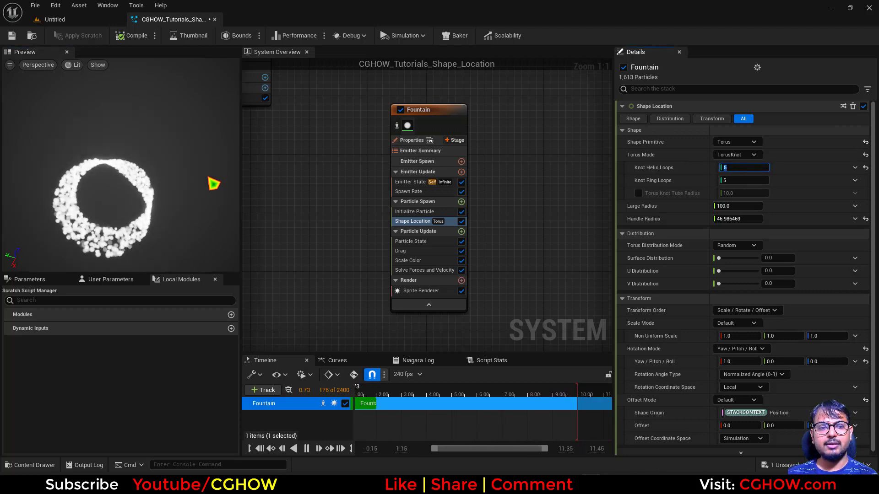
drag(212, 183, 137, 158)
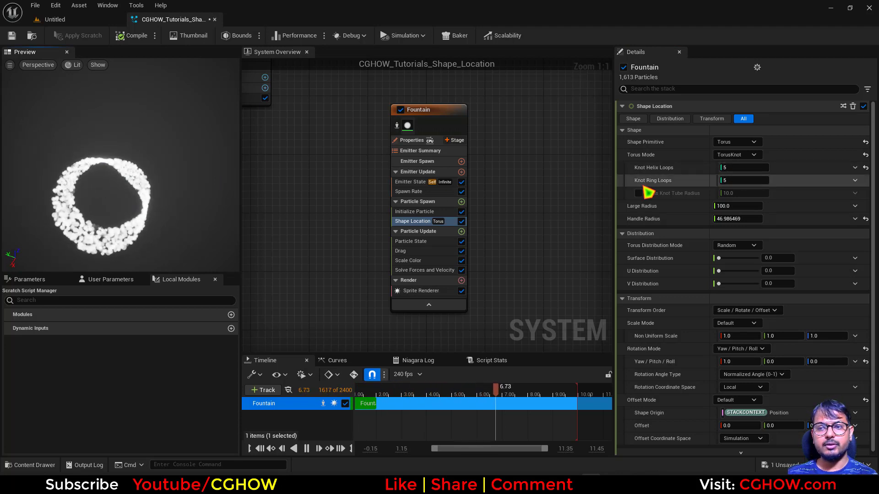
- Set Knot Helix Loops to 1 and view the resulting knot in the preview
click(737, 167)
text(1)
key(Return)
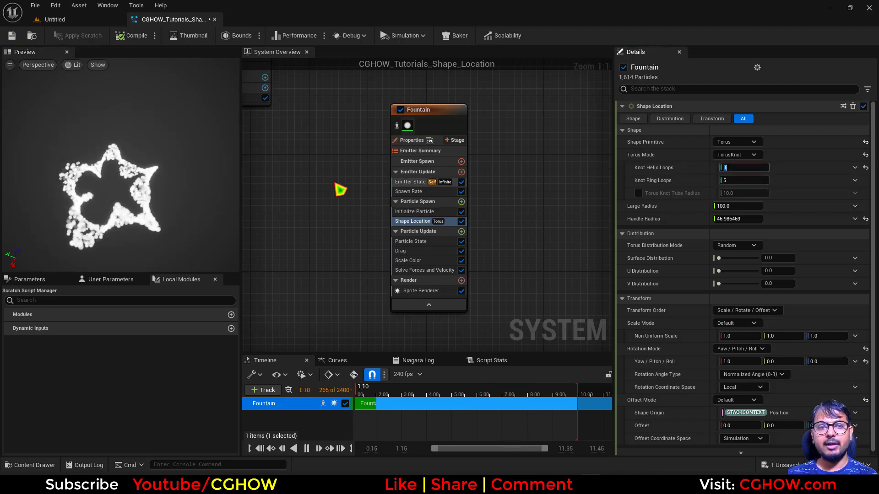
drag(183, 165, 206, 164)
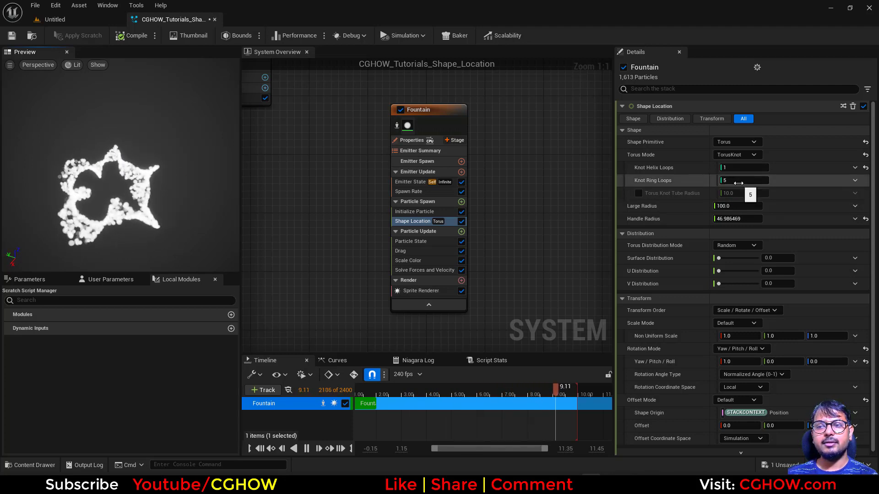
- Try 7 Knot Ring Loops on the torus knot, and restore the value to 5
drag(738, 183, 769, 183)
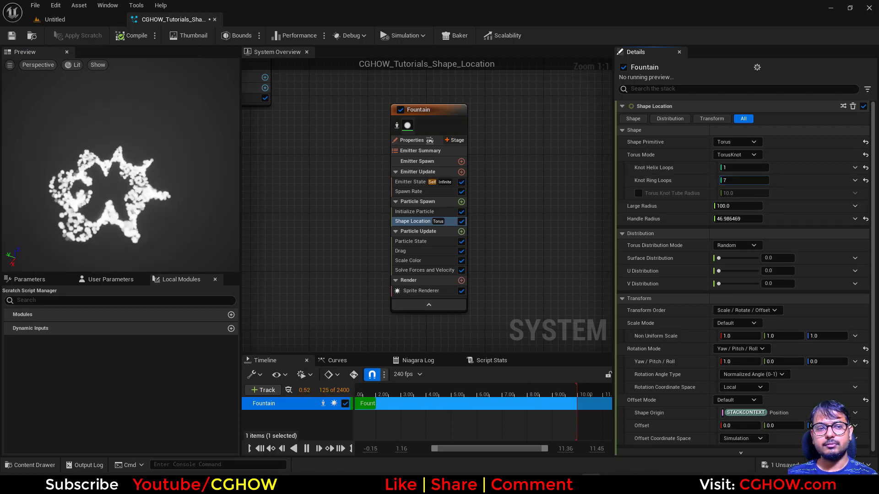
drag(747, 181, 740, 183)
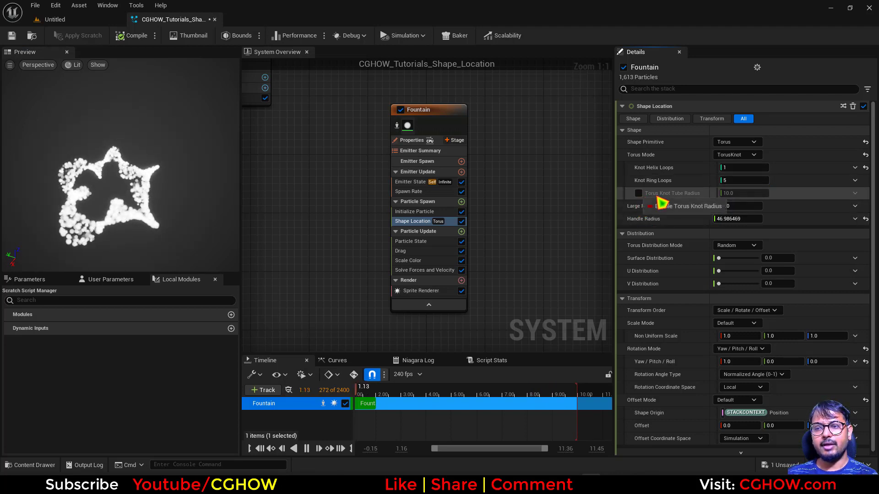
- Enable the Torus Knot Tube Radius at about 6.65, and enlarge the Large Radius to about 159.5 and the Handle Radius to about 76.4
click(638, 193)
drag(741, 193, 773, 192)
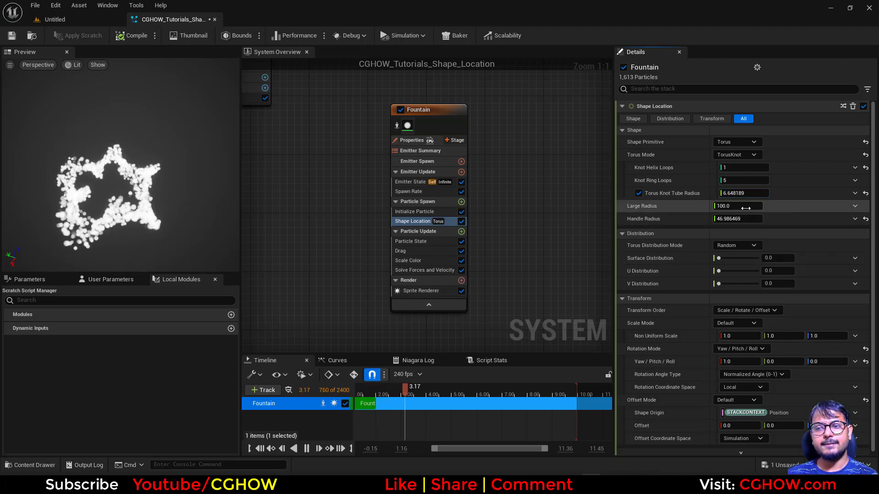
drag(736, 206, 721, 219)
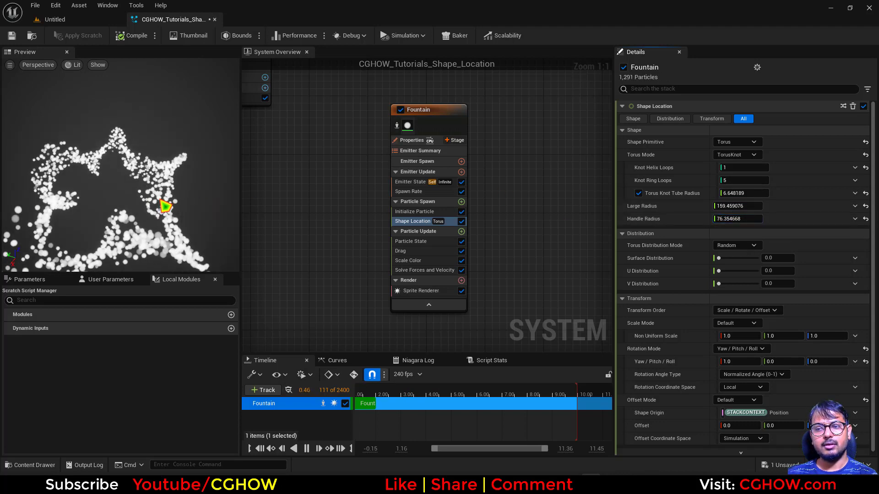
- Try the Surface, U and V Distribution values on the torus knot, keeping the Random distribution mode
click(732, 246)
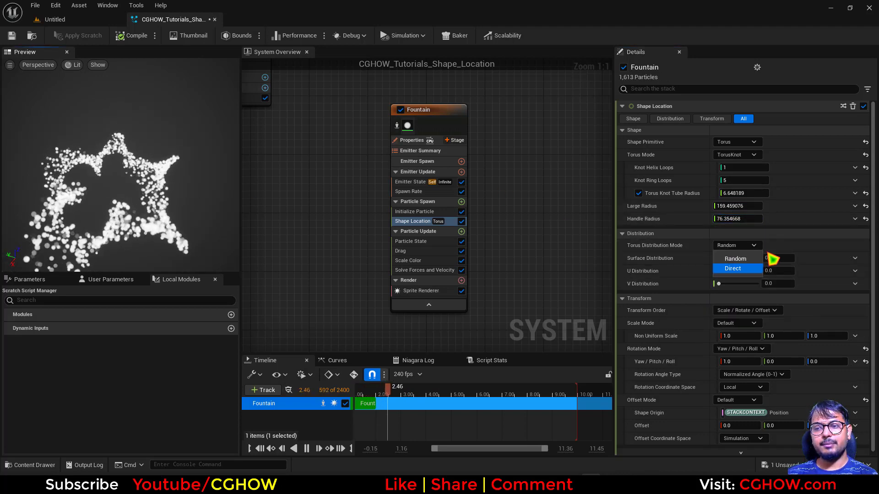
click(773, 234)
drag(719, 258, 757, 259)
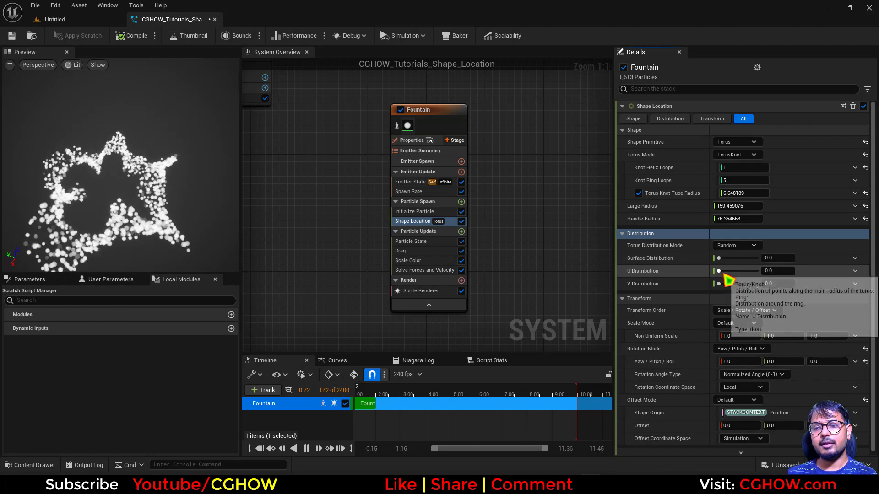
mouse_move(718, 271)
mouse_down()
mouse_move(755, 280)
mouse_move(737, 284)
mouse_move(765, 284)
mouse_move(717, 284)
mouse_up()
- Try the Direct distribution mode on the torus knot, and return it to Random
click(738, 246)
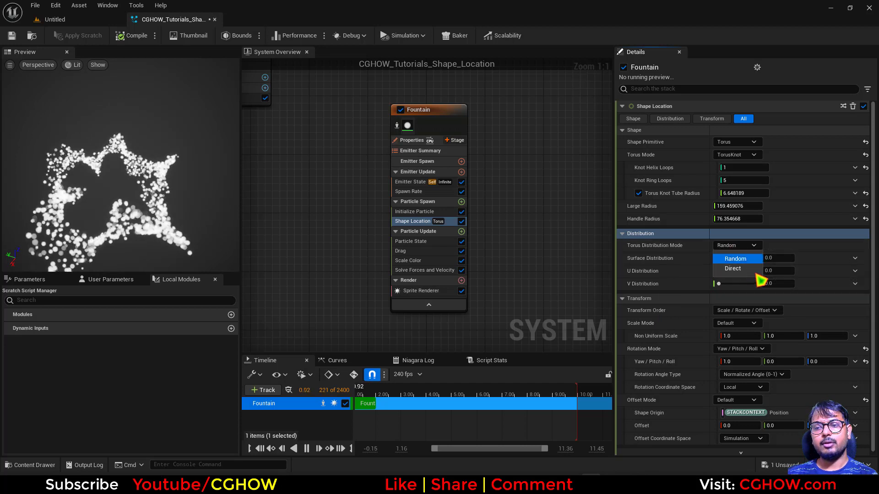
click(734, 268)
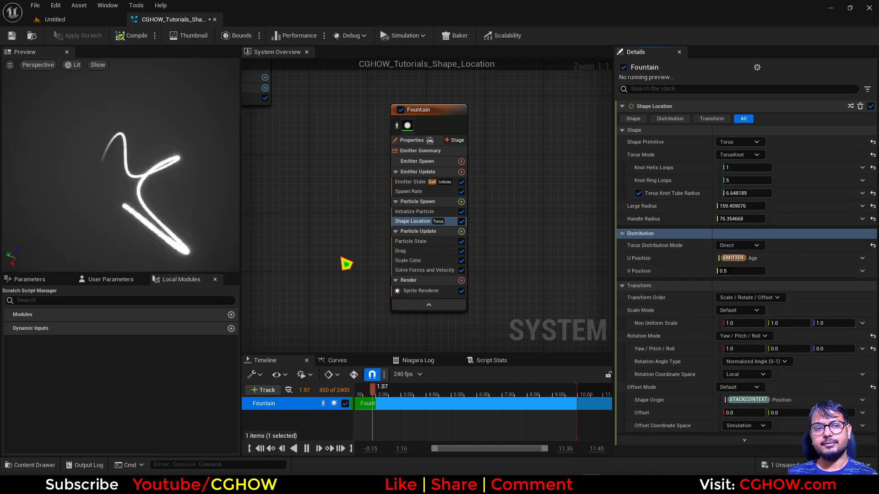
click(756, 247)
click(753, 260)
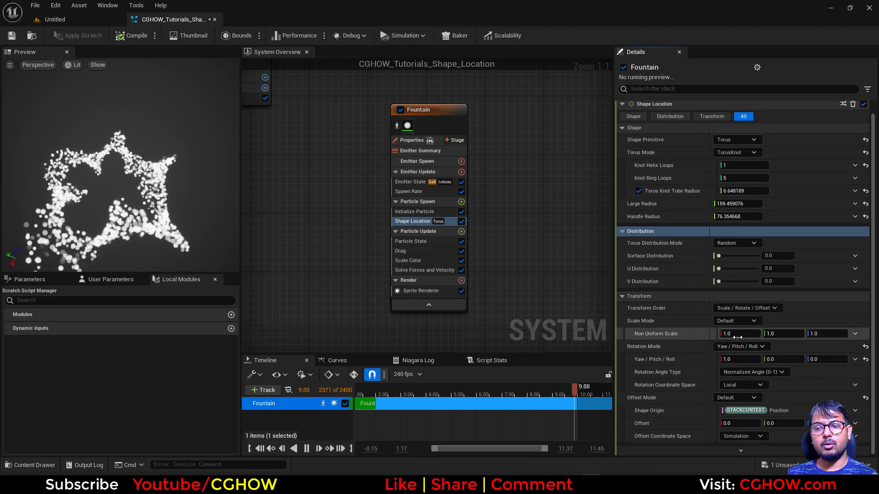
- Try changing the torus knot's Non Uniform Scale and Yaw / Pitch / Roll rotation, and undo the changes
drag(738, 334, 783, 360)
key(ctrl+z)
key(ctrl+z)
key(ctrl+z)
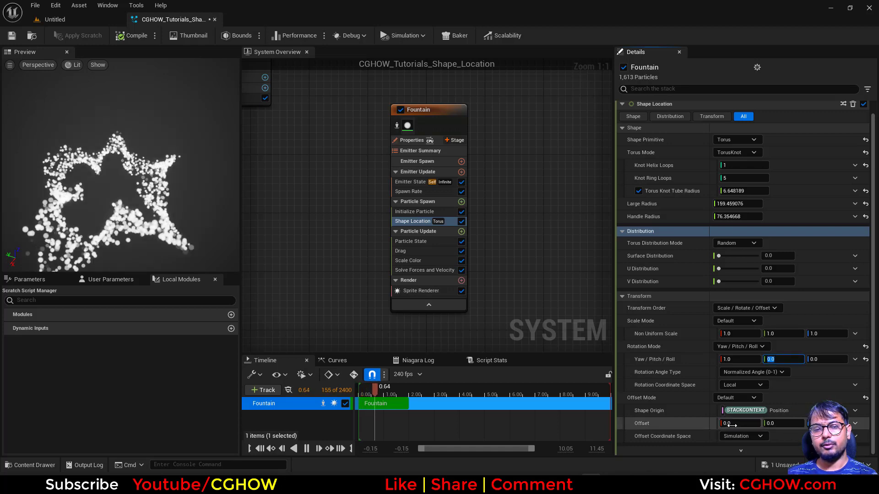
- Shift the torus knot to an X offset of about -15
mouse_move(730, 424)
mouse_down()
mouse_move(746, 424)
mouse_move(734, 424)
mouse_up()
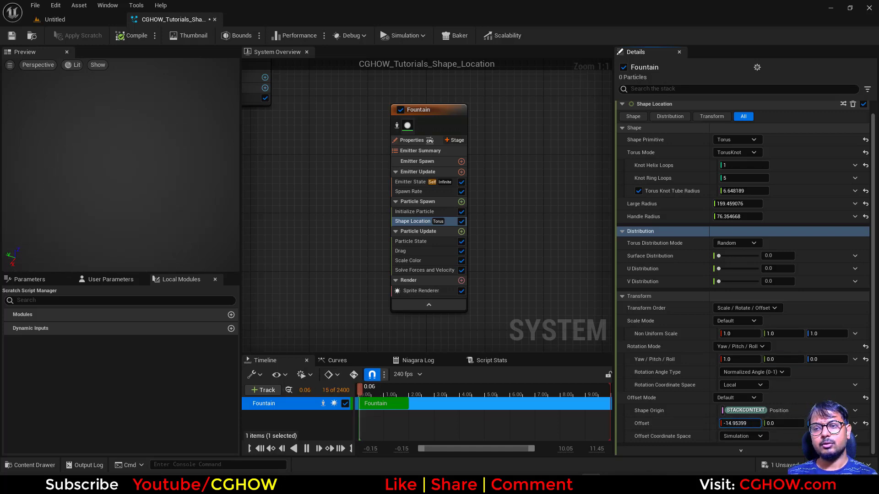